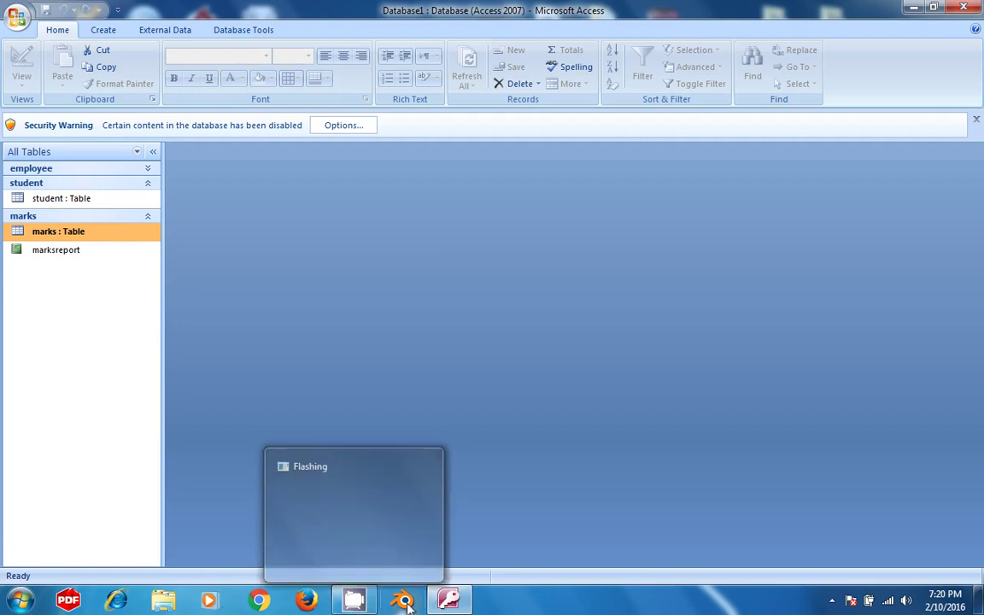
# Step: Open the marks table and switch it to Design view
pyautogui.click(446, 601)
pyautogui.click(446, 601)
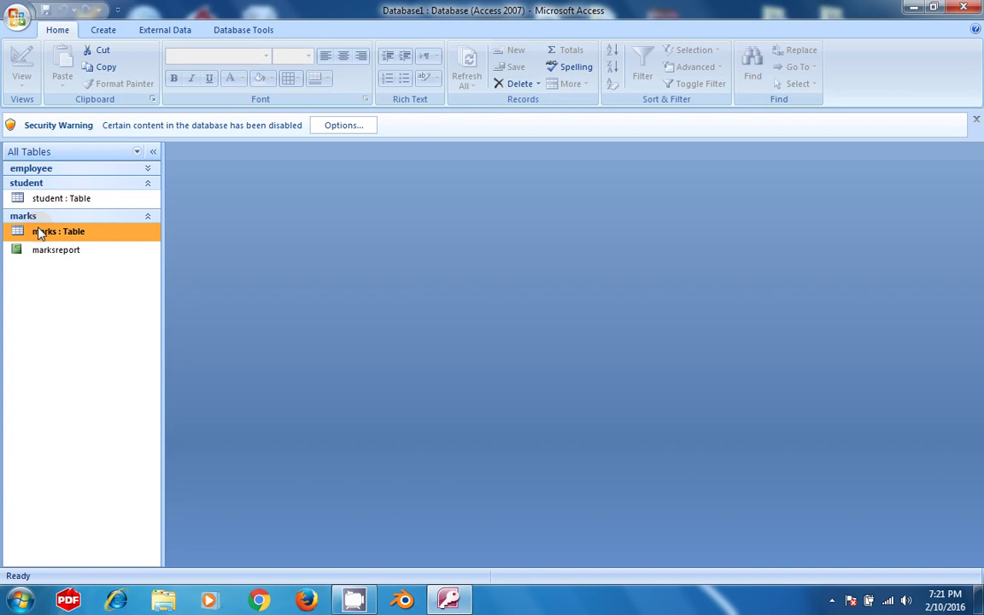
pyautogui.doubleClick(39, 235)
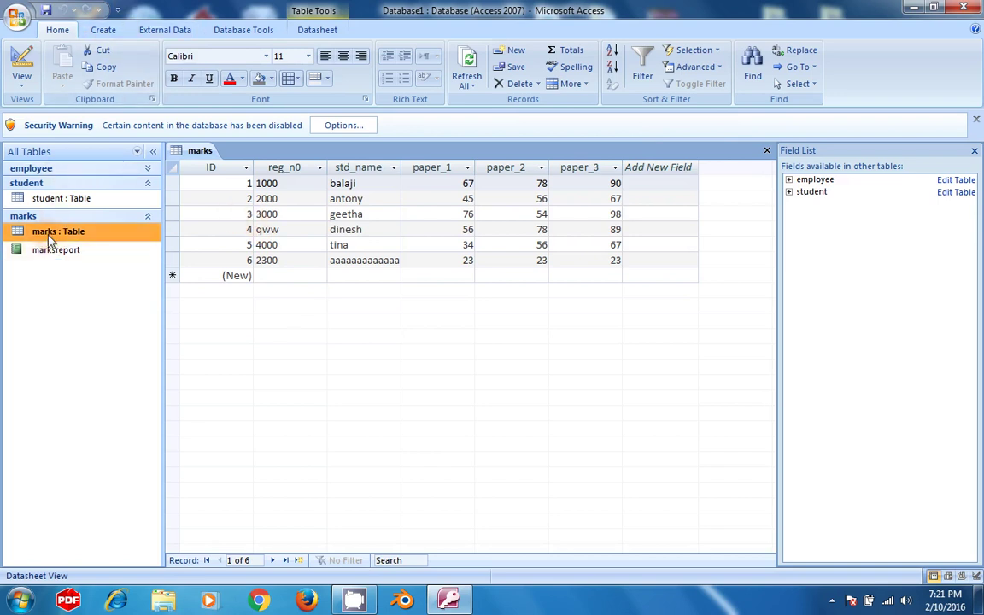
pyautogui.rightClick(47, 234)
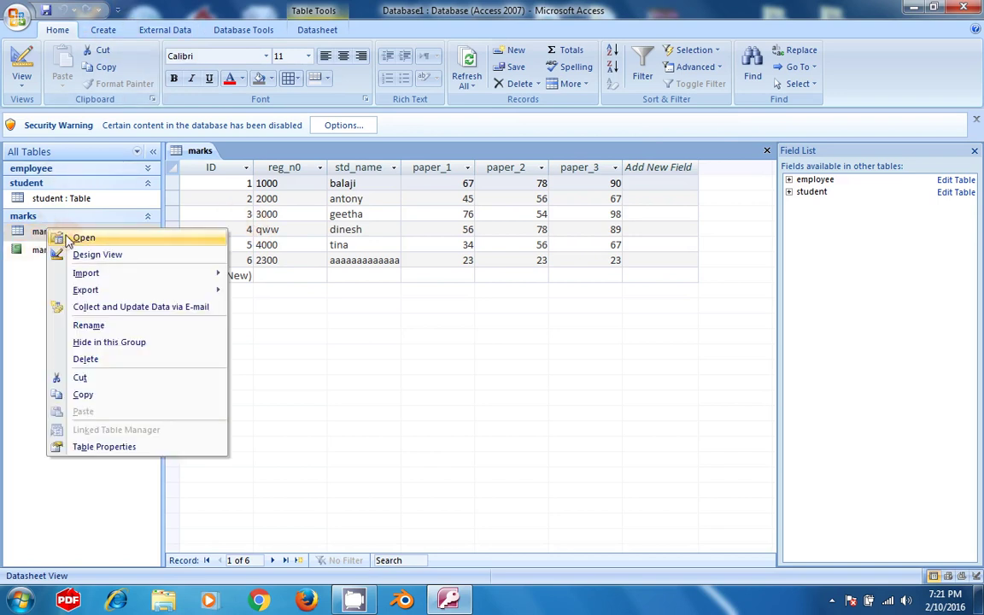
pyautogui.click(83, 256)
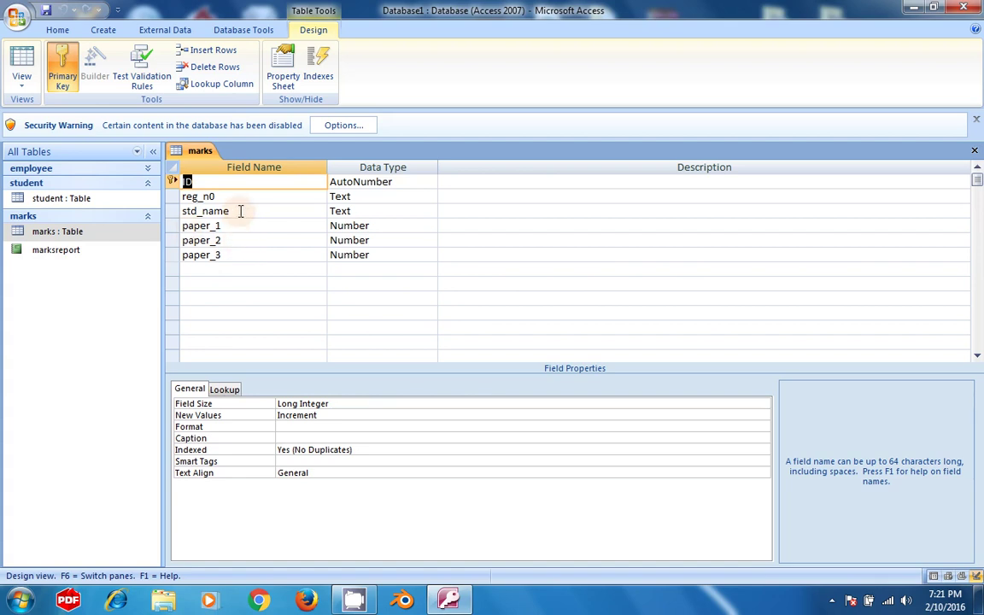
# Step: Change std_name to student_name and reg_n0 to register_no, then save the design
pyautogui.click(248, 212)
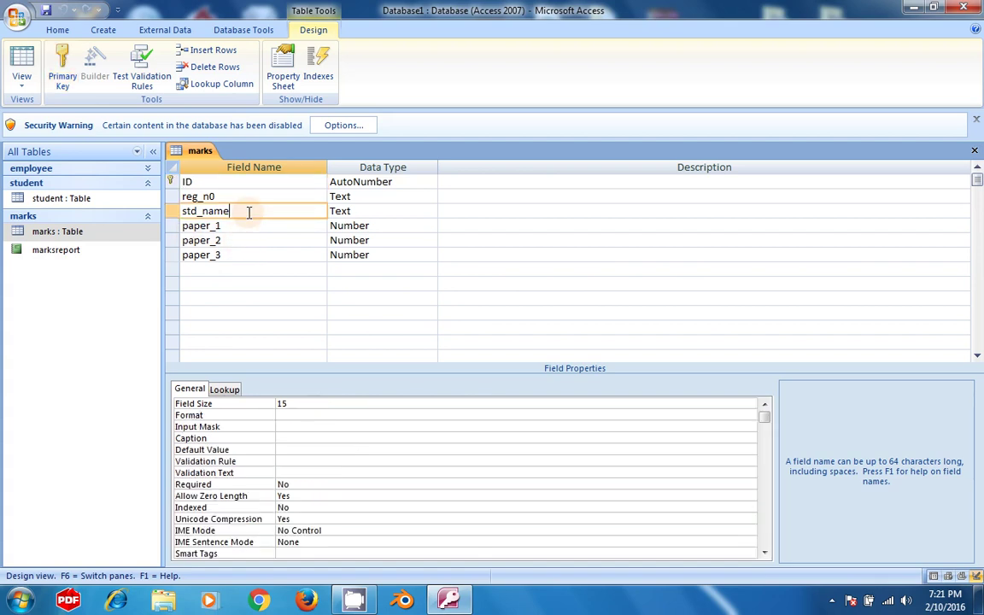
pyautogui.press('BackSpace')
pyautogui.press('BackSpace')
pyautogui.press('BackSpace')
pyautogui.press('BackSpace')
pyautogui.press('BackSpace')
pyautogui.press('BackSpace')
pyautogui.press('BackSpace')
pyautogui.write('tu')
pyautogui.write('dent')
pyautogui.write('_na')
pyautogui.write('me')
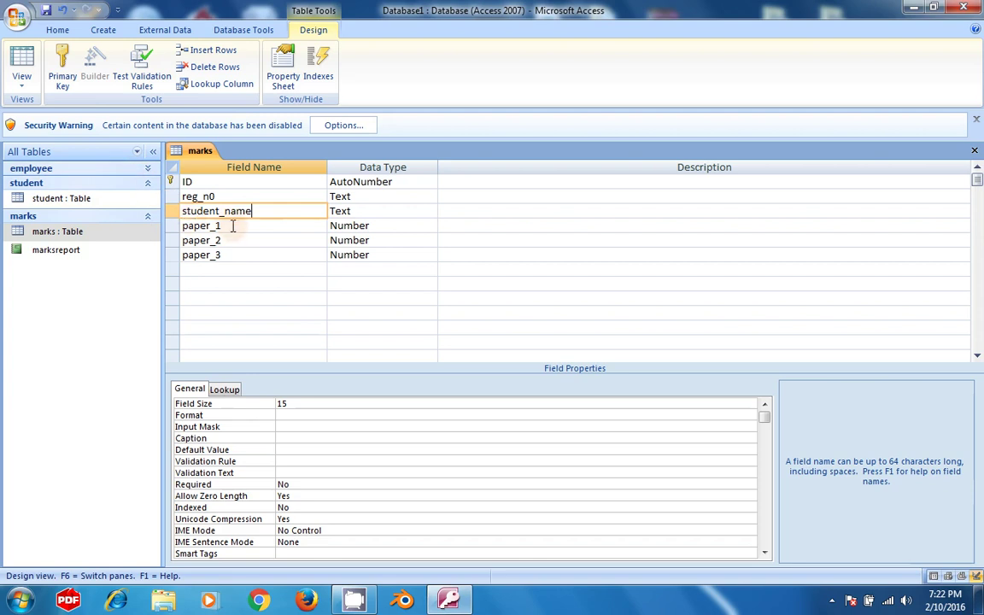
pyautogui.click(226, 197)
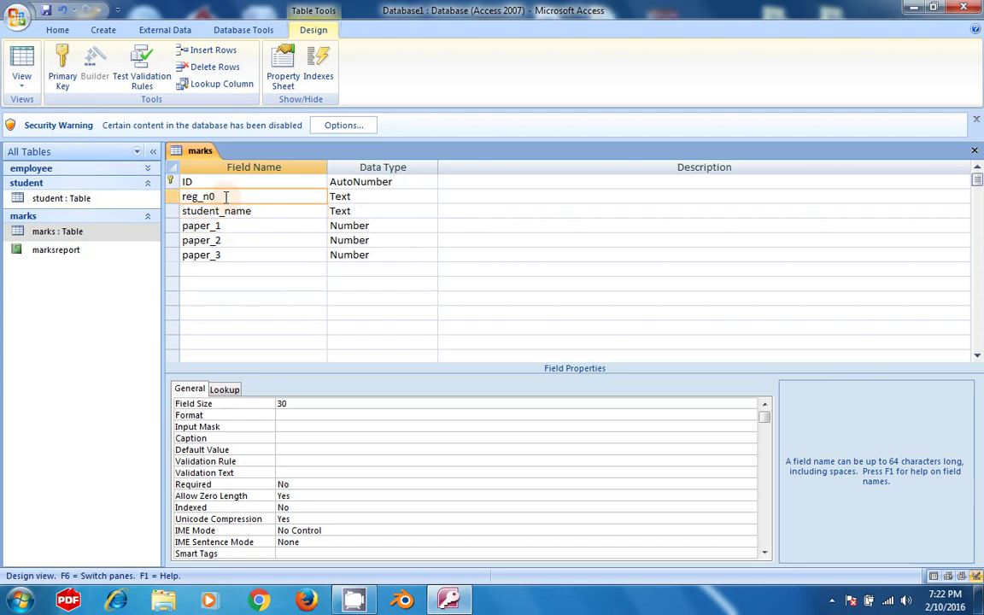
pyautogui.press('BackSpace')
pyautogui.press('BackSpace')
pyautogui.press('BackSpace')
pyautogui.press('BackSpace')
pyautogui.write('gist')
pyautogui.write('er')
pyautogui.write('_no')
pyautogui.click(47, 11)
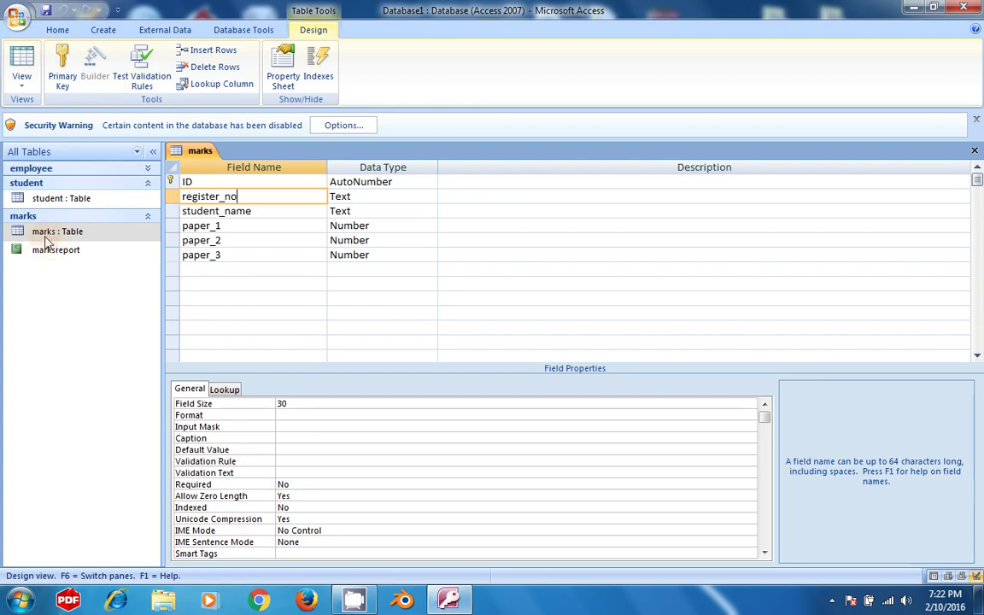
# Step: Open the marks datasheet and enter register number 3300 and name sampath in a new row
pyautogui.click(44, 233)
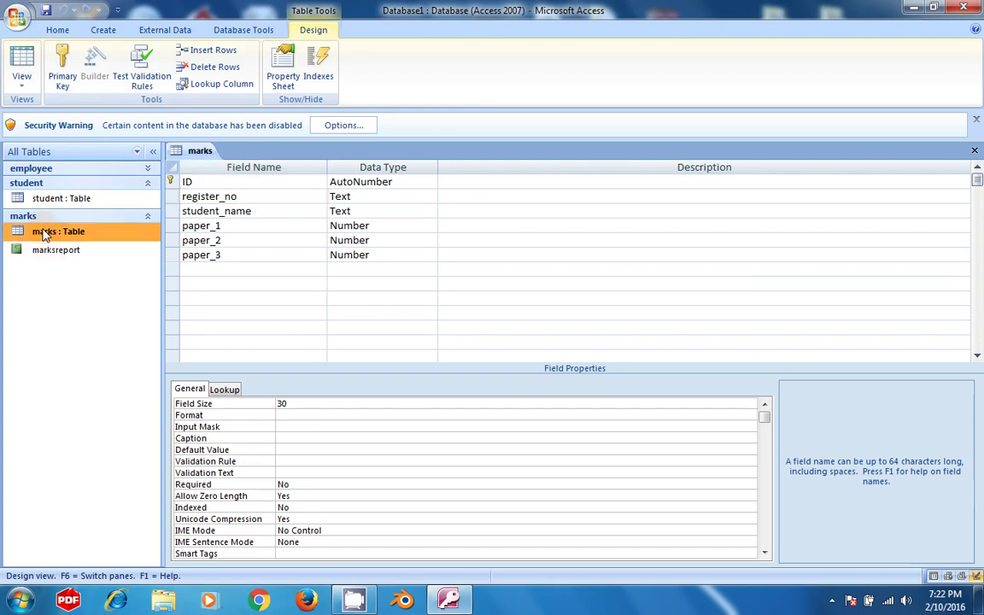
pyautogui.doubleClick(44, 234)
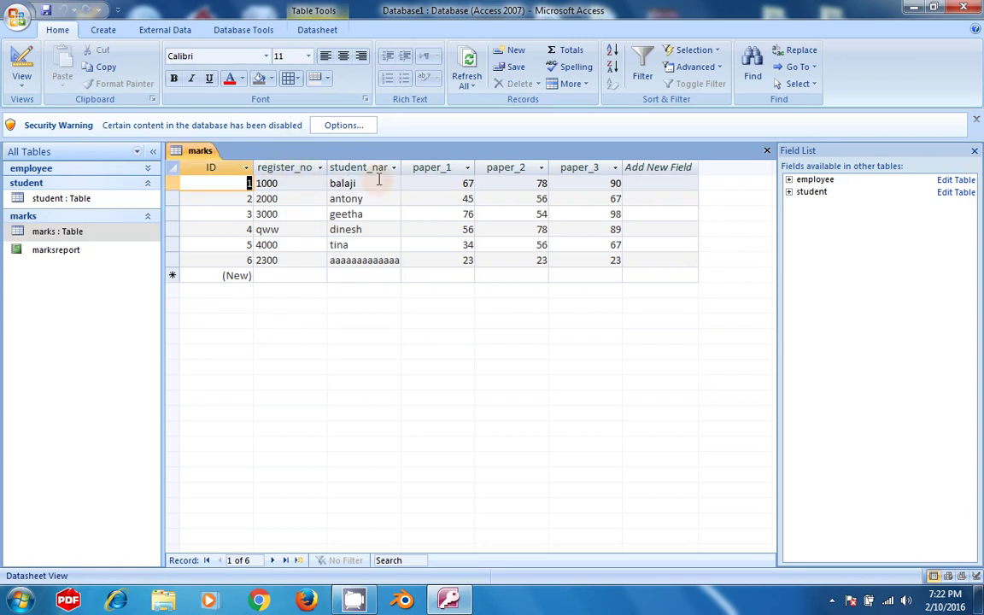
pyautogui.click(271, 275)
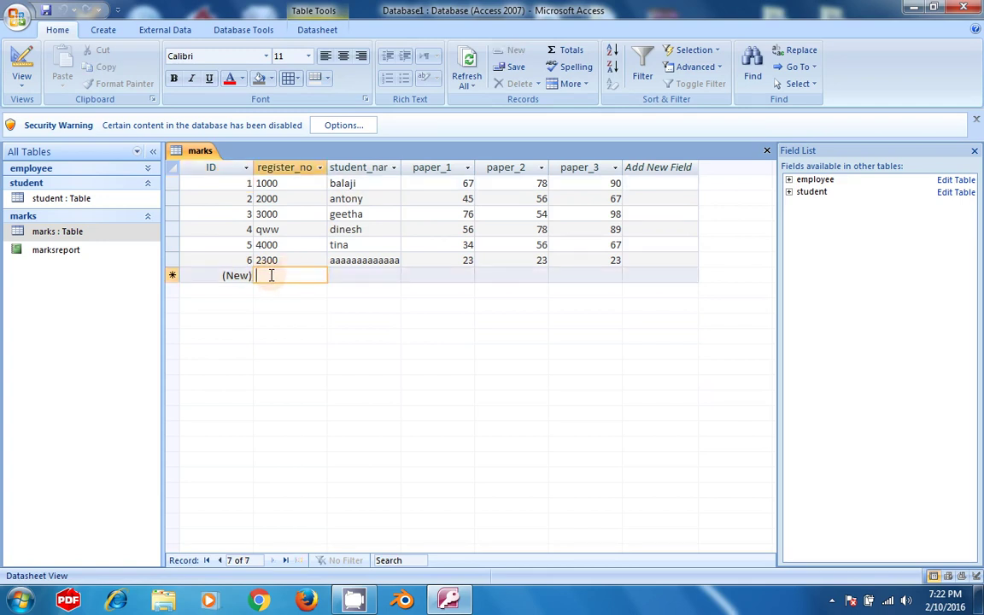
pyautogui.write('33')
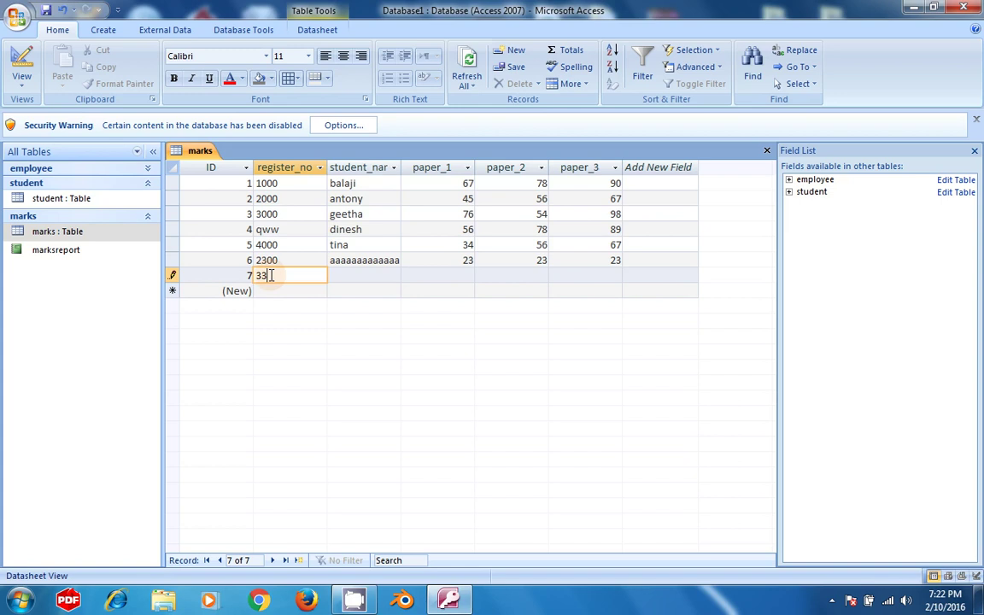
pyautogui.write('00')
pyautogui.click(340, 278)
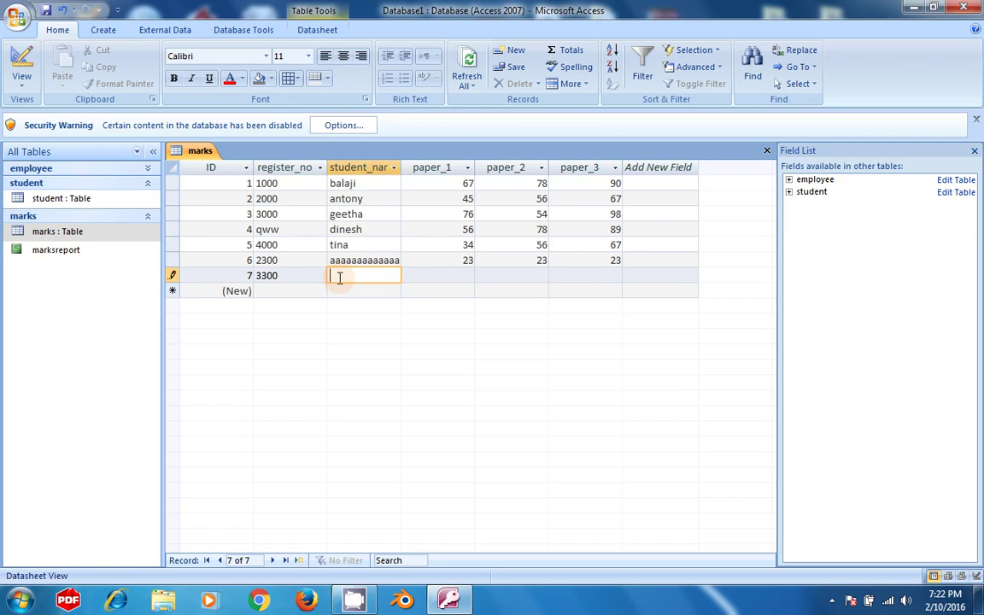
pyautogui.write('sam')
pyautogui.write('path')
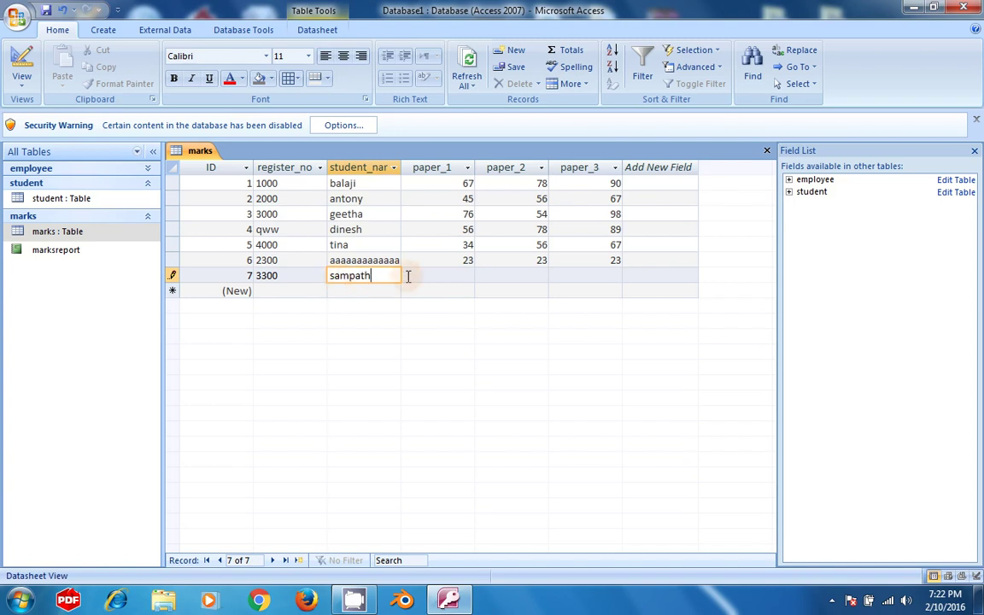
# Step: Enter paper marks 56, 76 and 86 for the new record and save it
pyautogui.click(413, 275)
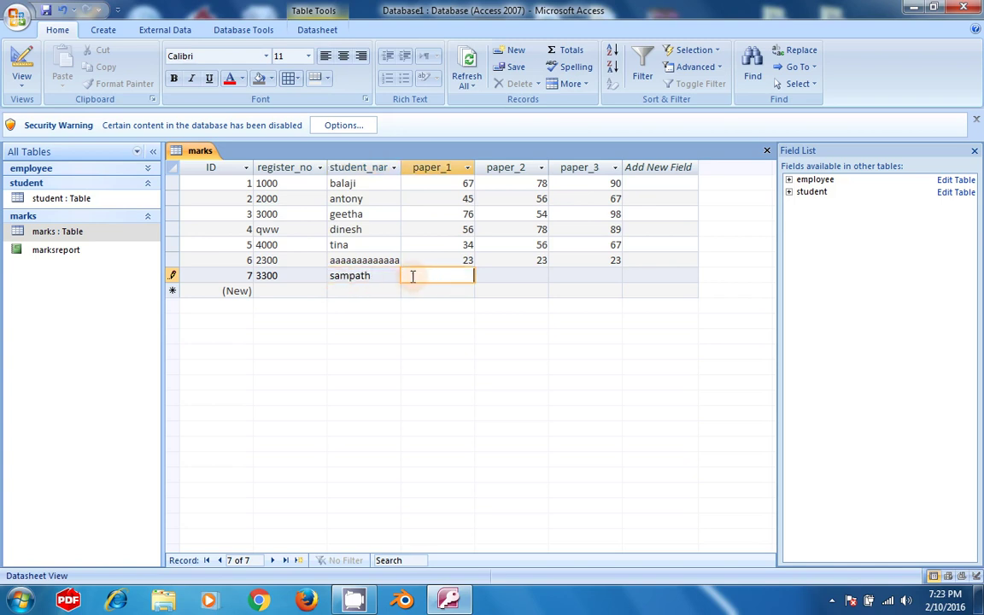
pyautogui.write('56')
pyautogui.click(521, 275)
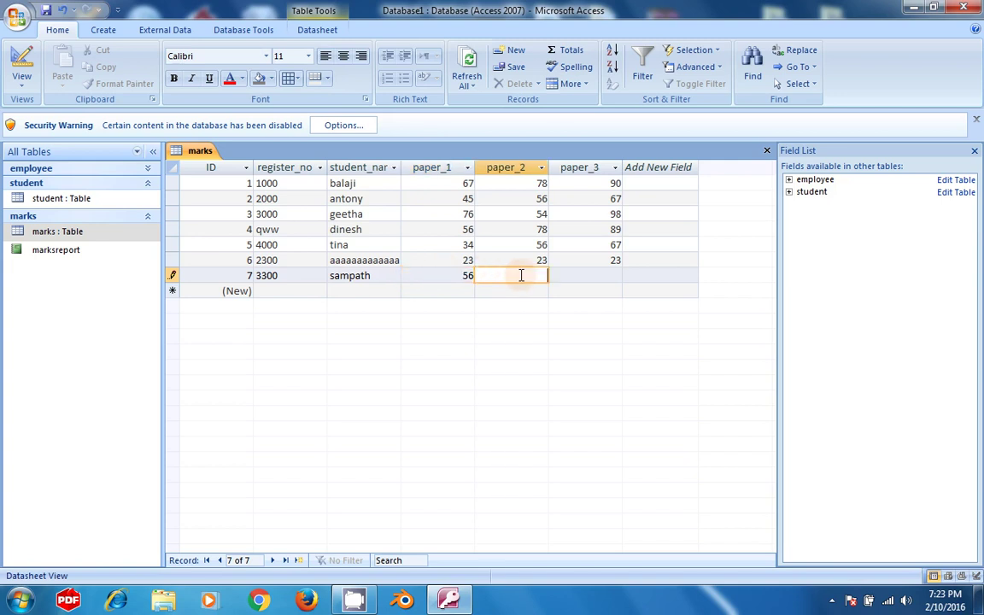
pyautogui.write('76')
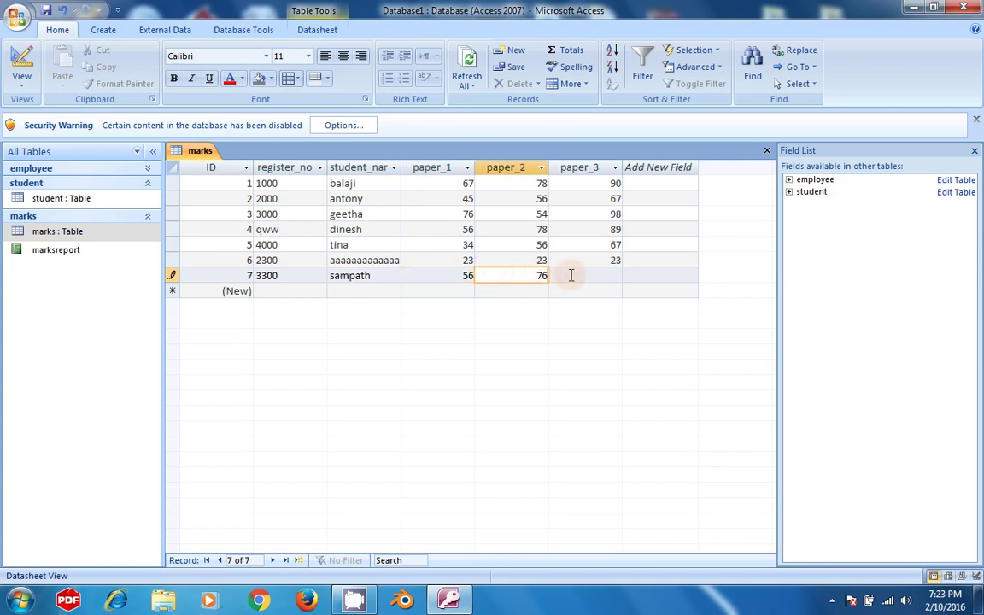
pyautogui.click(571, 275)
pyautogui.write('86')
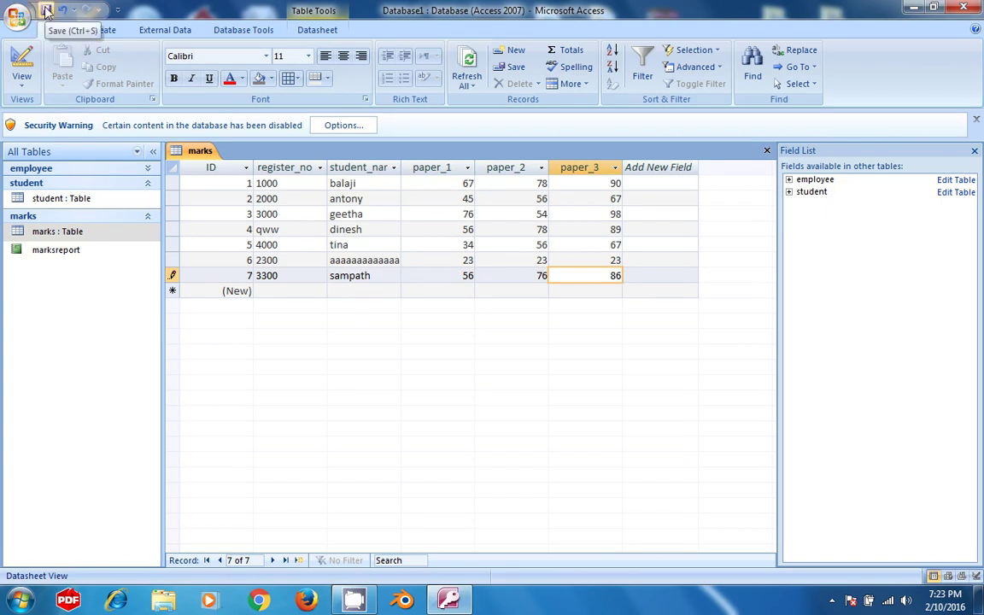
pyautogui.click(47, 10)
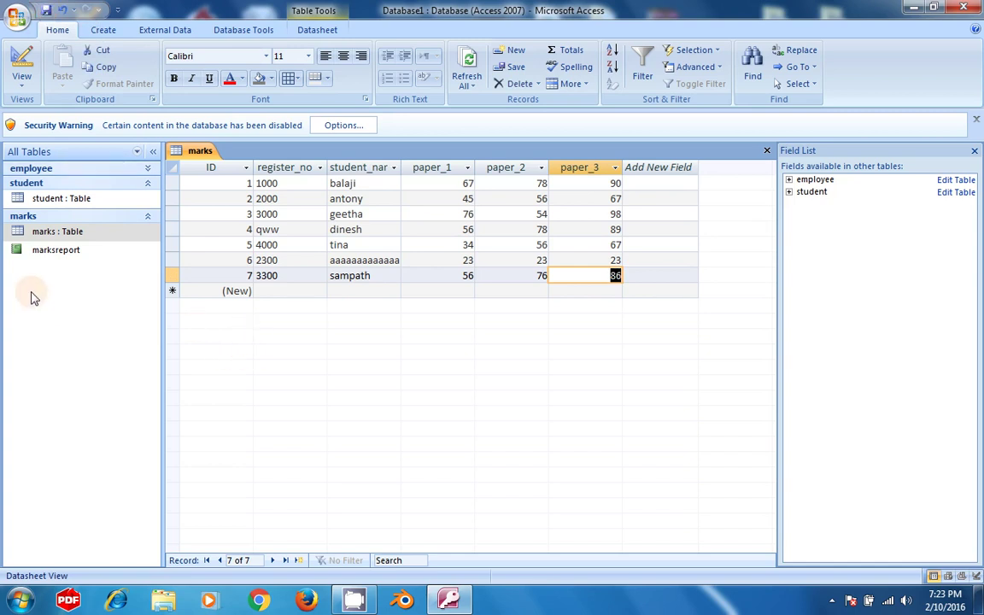
# Step: Open the marksreport report from the navigation pane
pyautogui.click(49, 251)
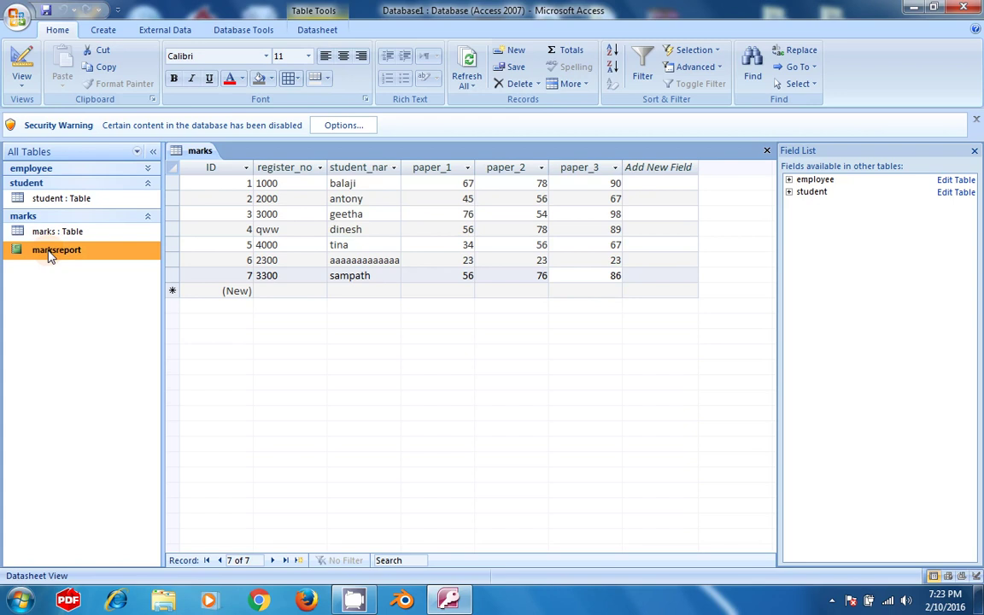
pyautogui.rightClick(50, 257)
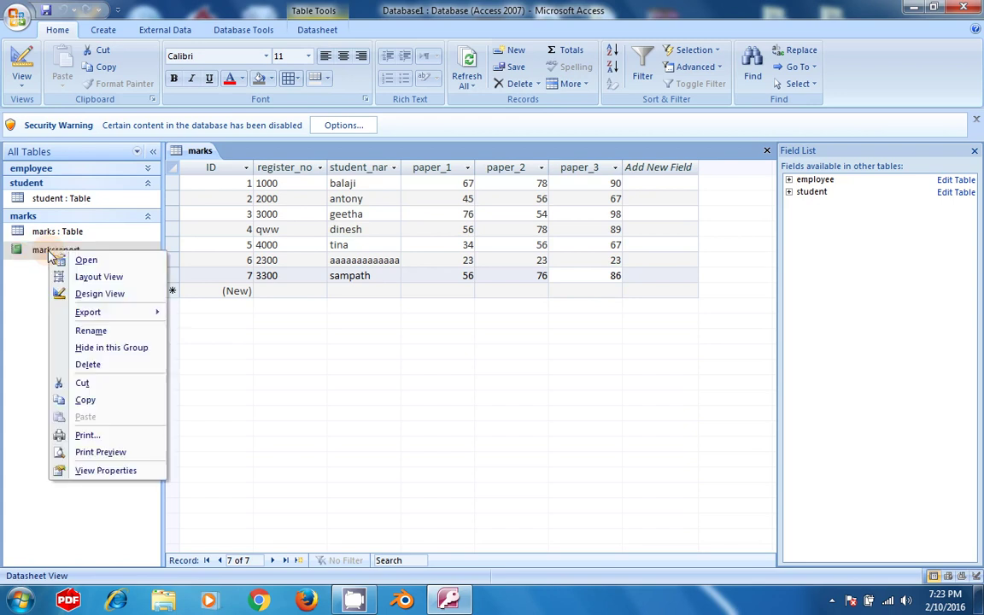
pyautogui.click(86, 259)
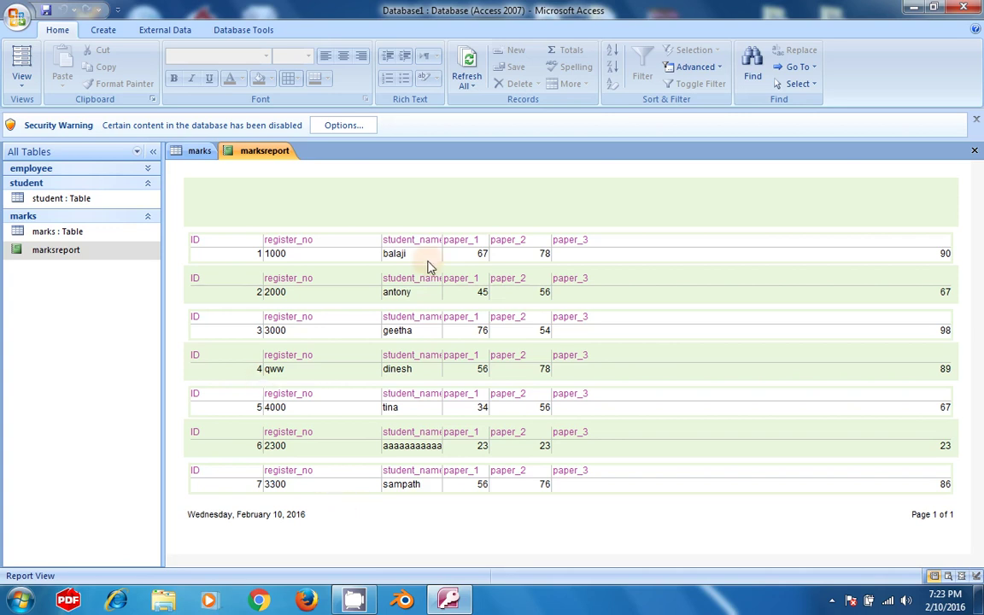
# Step: Bring up the report's Print dialog, then cancel without printing
pyautogui.click(17, 16)
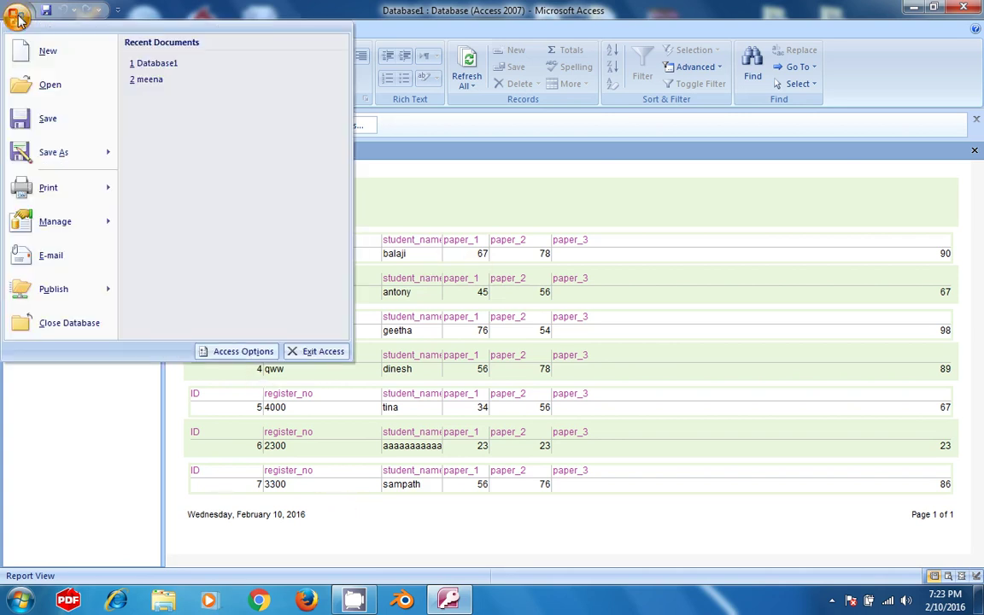
pyautogui.moveTo(48, 188)
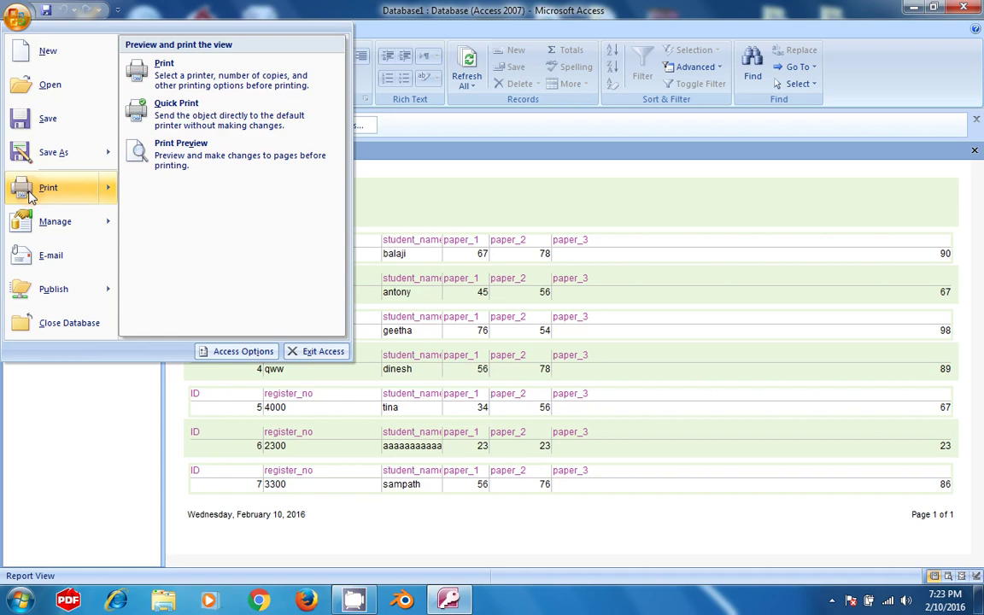
pyautogui.click(182, 75)
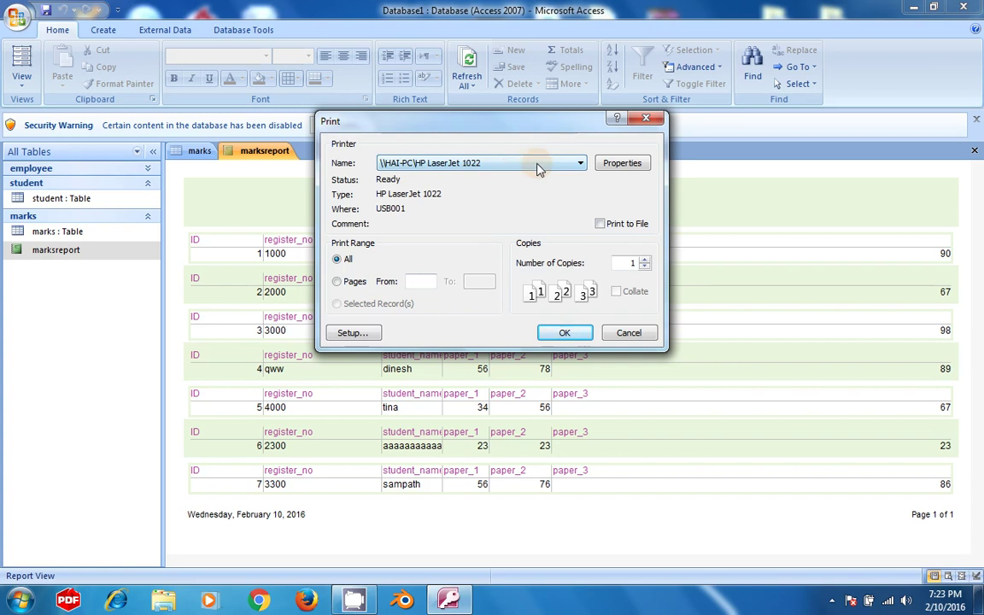
pyautogui.click(564, 333)
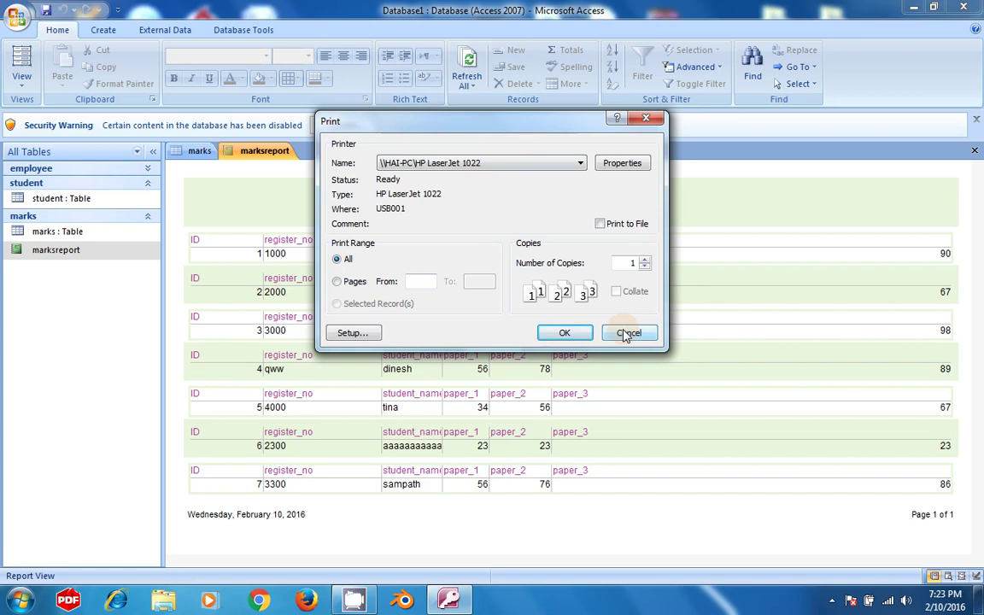
pyautogui.click(628, 333)
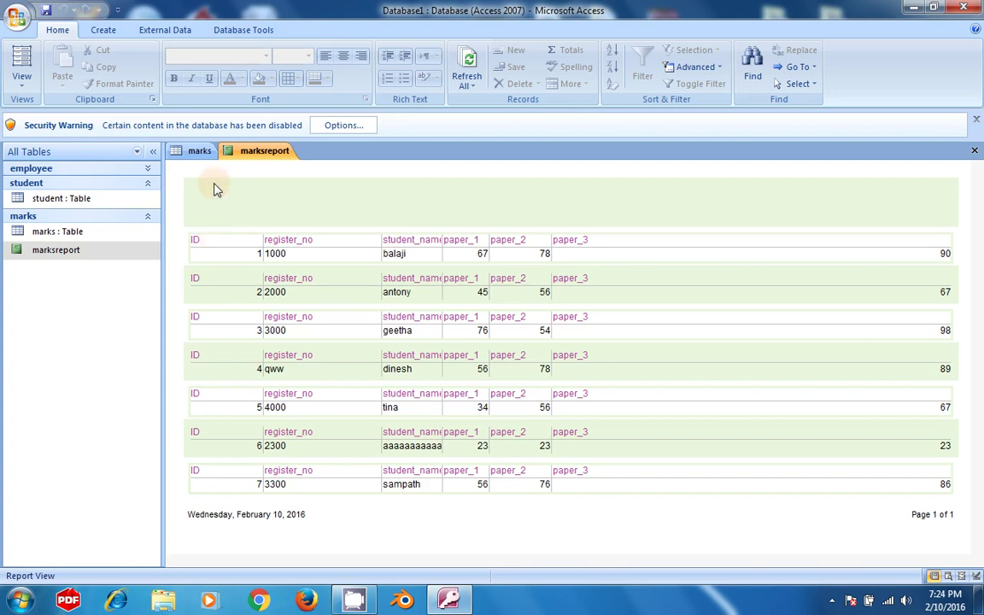
# Step: Rename the student table in the navigation pane to 'ward'
pyautogui.click(50, 200)
pyautogui.rightClick(50, 200)
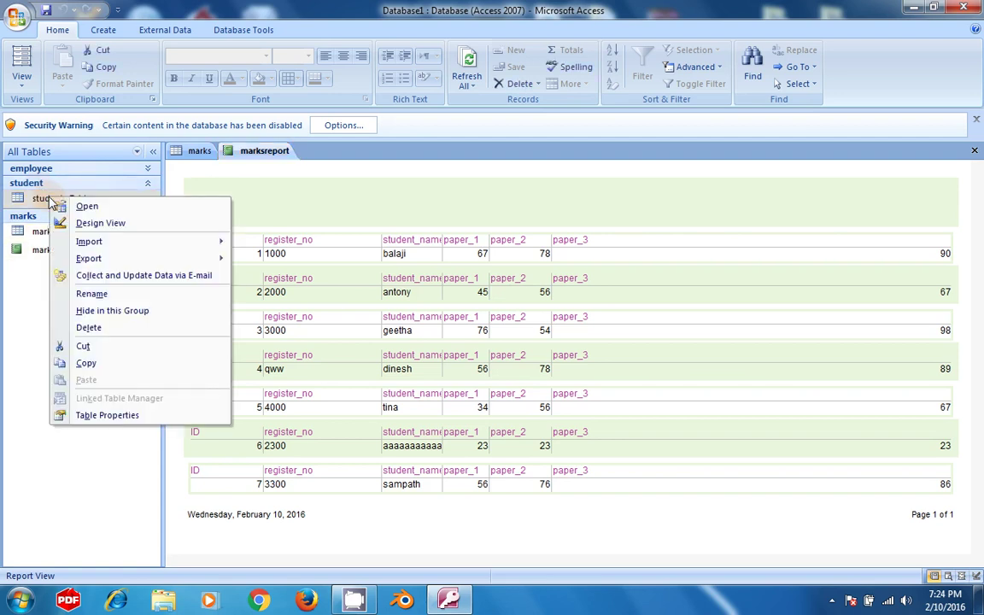
pyautogui.click(102, 295)
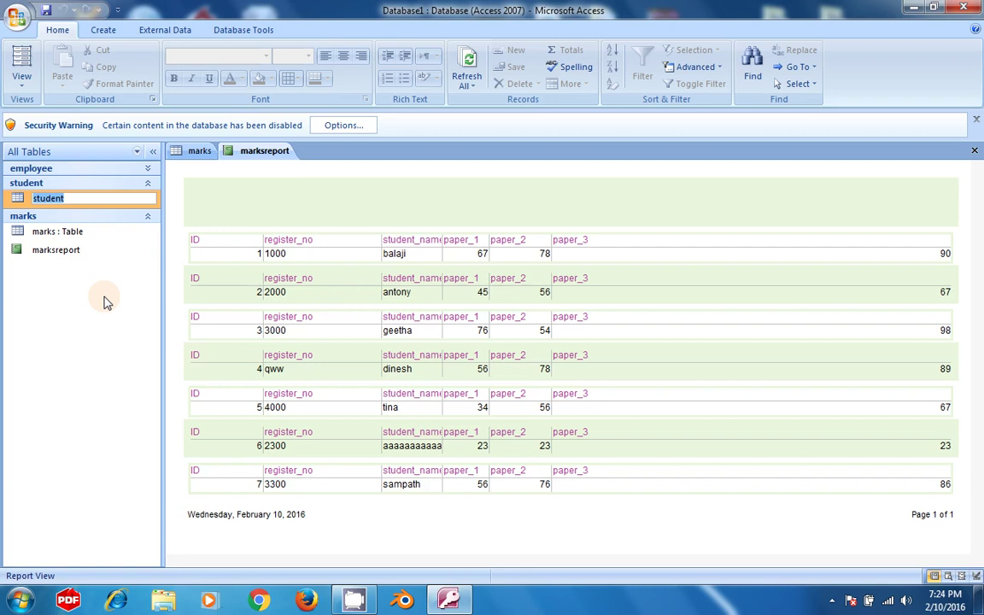
pyautogui.write('war')
pyautogui.write('d')
pyautogui.press('Return')
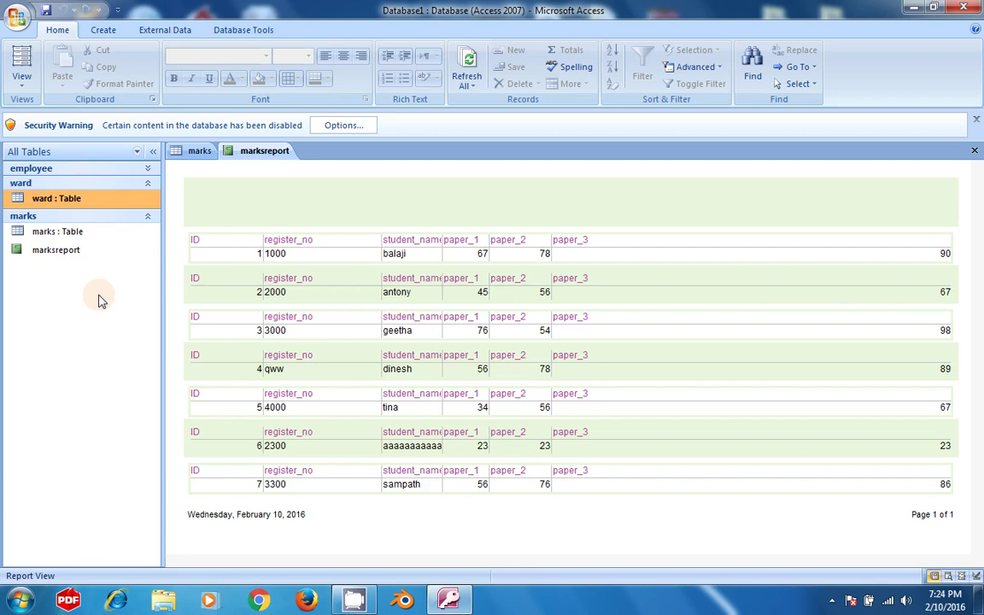